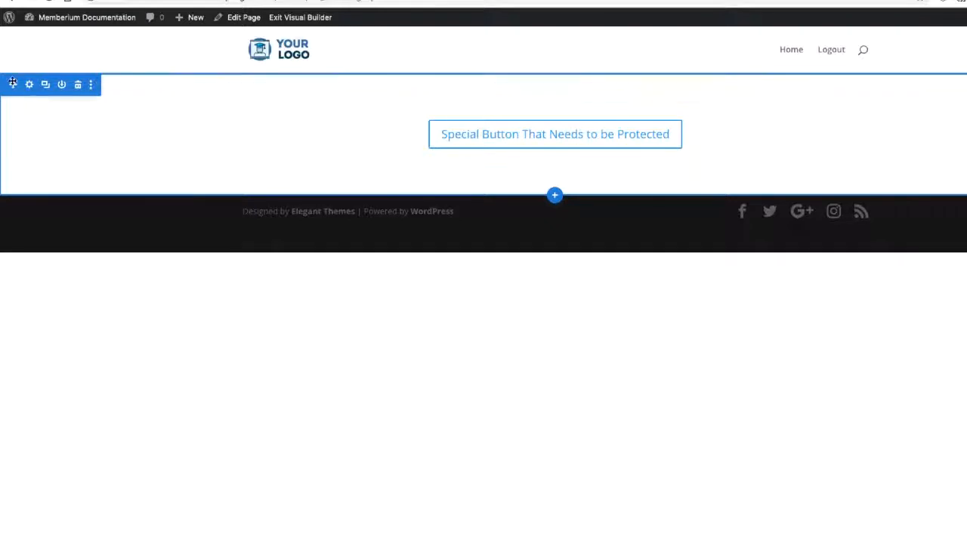
- Open the advanced settings of the "Special Button That Needs to be Protected" button module
{"action": "mouse_move", "coordinate": [334, 119]}
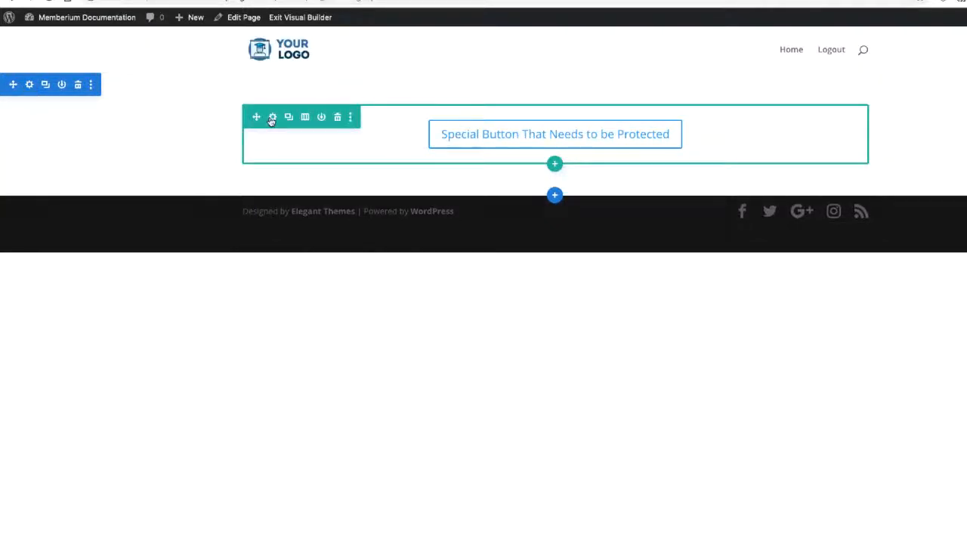
{"action": "mouse_move", "coordinate": [539, 126]}
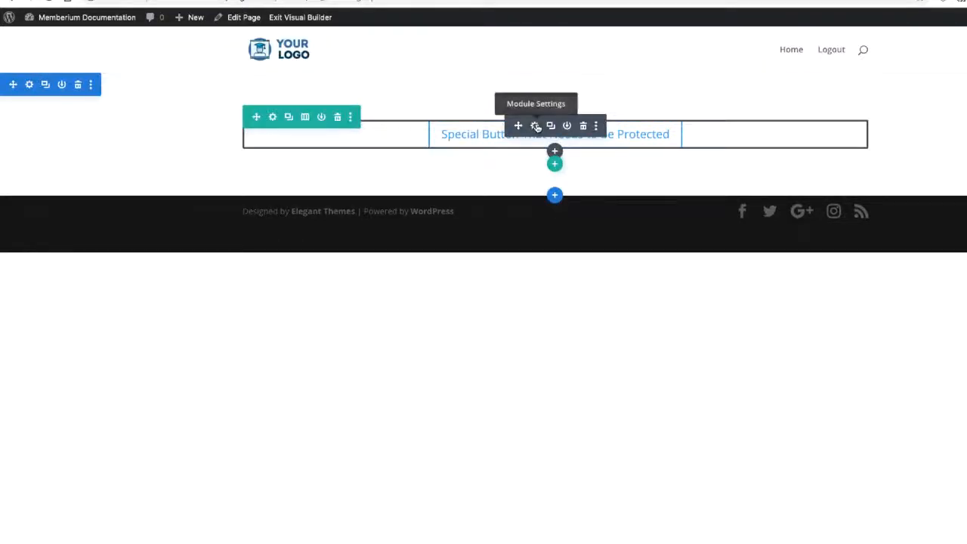
{"action": "left_click", "coordinate": [535, 126]}
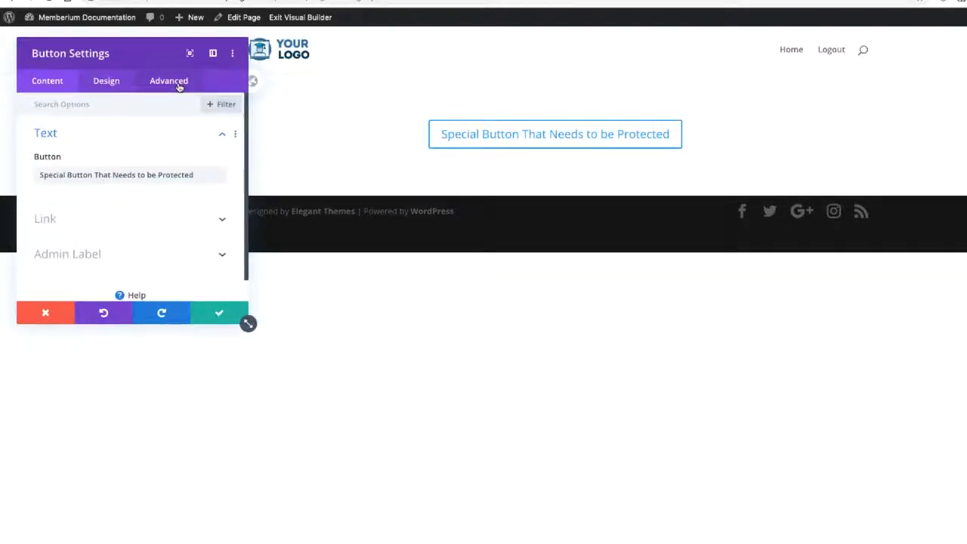
{"action": "left_click", "coordinate": [179, 87]}
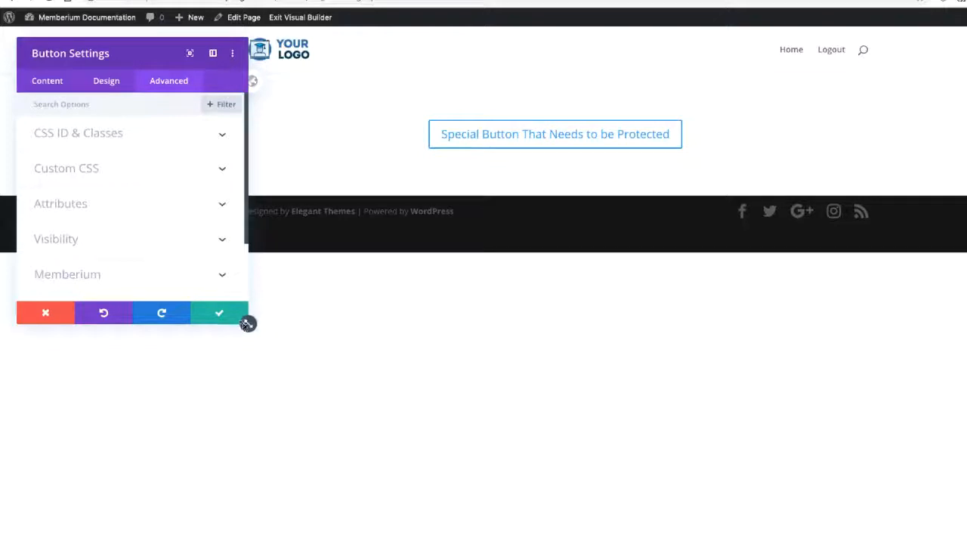
- Enlarge the Button Settings window and expand its Memberium options
{"action": "left_click_drag", "start_coordinate": [248, 323], "coordinate": [383, 474]}
{"action": "left_click_drag", "start_coordinate": [420, 514], "coordinate": [405, 543]}
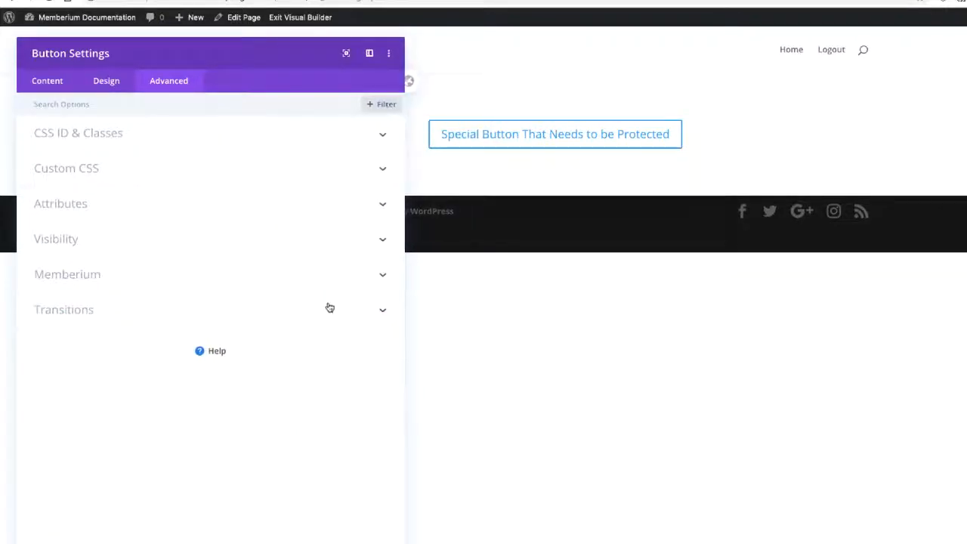
{"action": "left_click", "coordinate": [369, 275]}
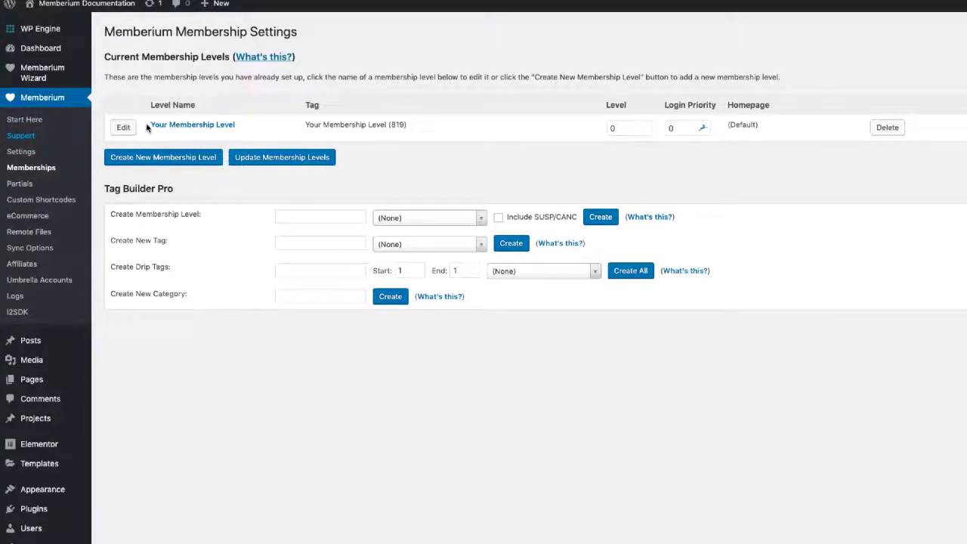
- Check the existing membership level's name and its tag in the Memberium Membership Settings
{"action": "left_click_drag", "start_coordinate": [149, 124], "coordinate": [446, 132]}
{"action": "left_click", "coordinate": [446, 131]}
{"action": "left_click_drag", "start_coordinate": [301, 129], "coordinate": [427, 130]}
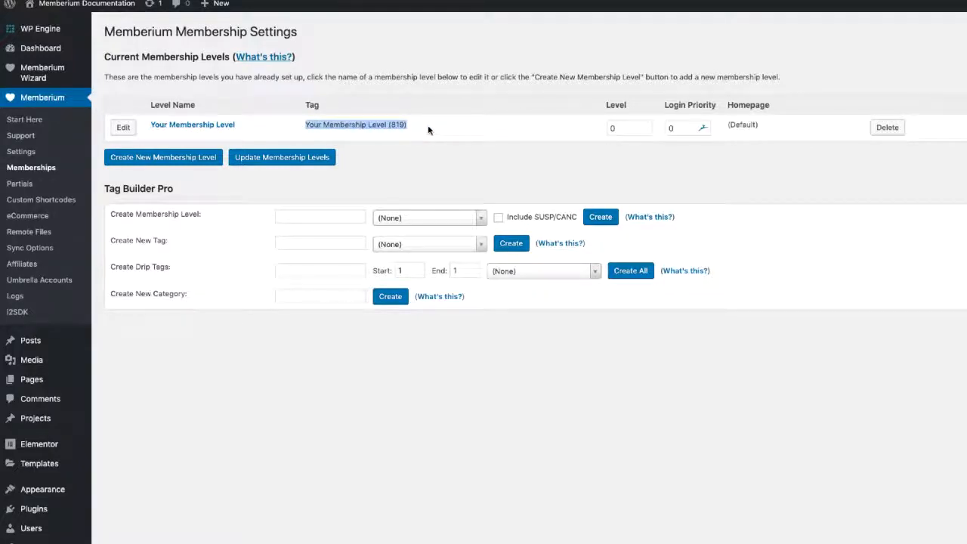
{"action": "left_click", "coordinate": [427, 130]}
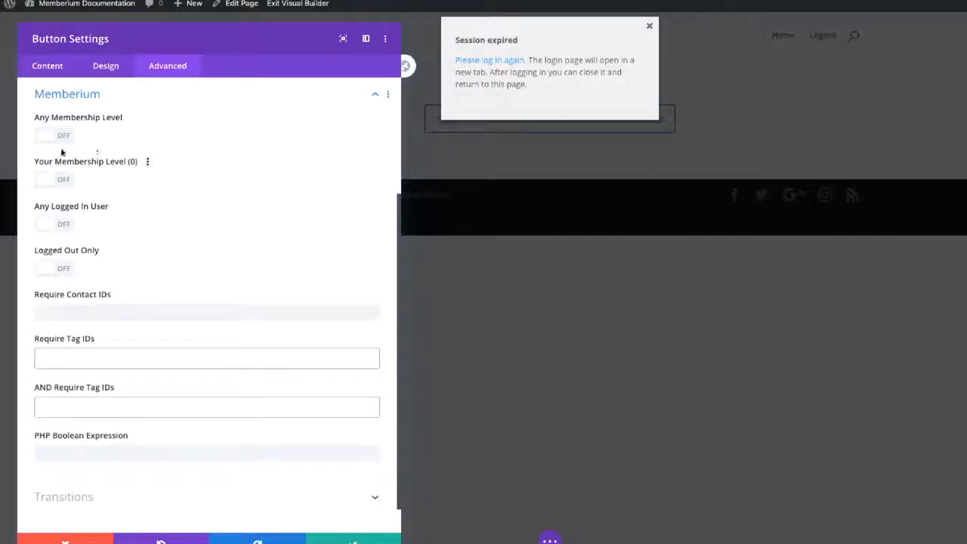
- Try restricting the button to Your Membership Level and Any Membership Level, checking the level's tag ID in the membership settings
{"action": "left_click", "coordinate": [50, 179]}
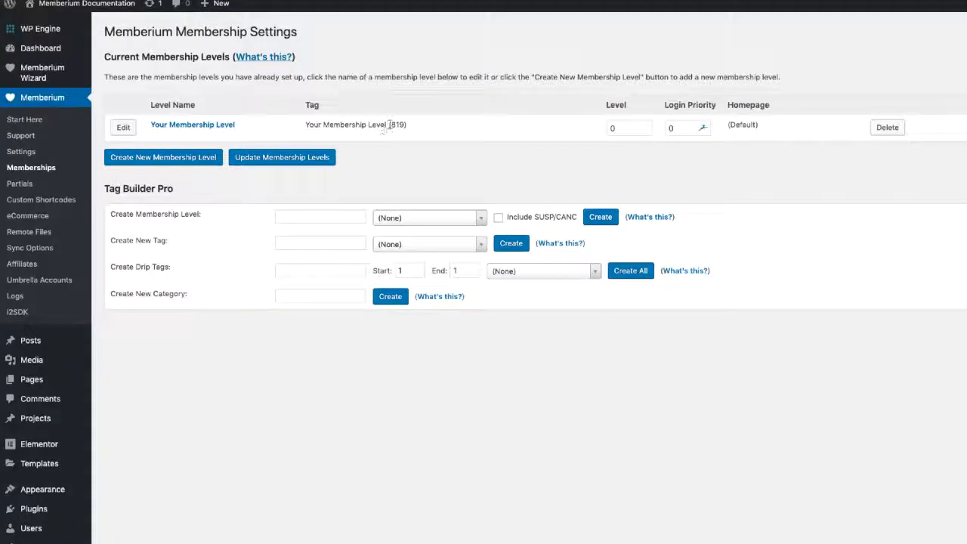
{"action": "left_click_drag", "start_coordinate": [389, 125], "coordinate": [406, 127]}
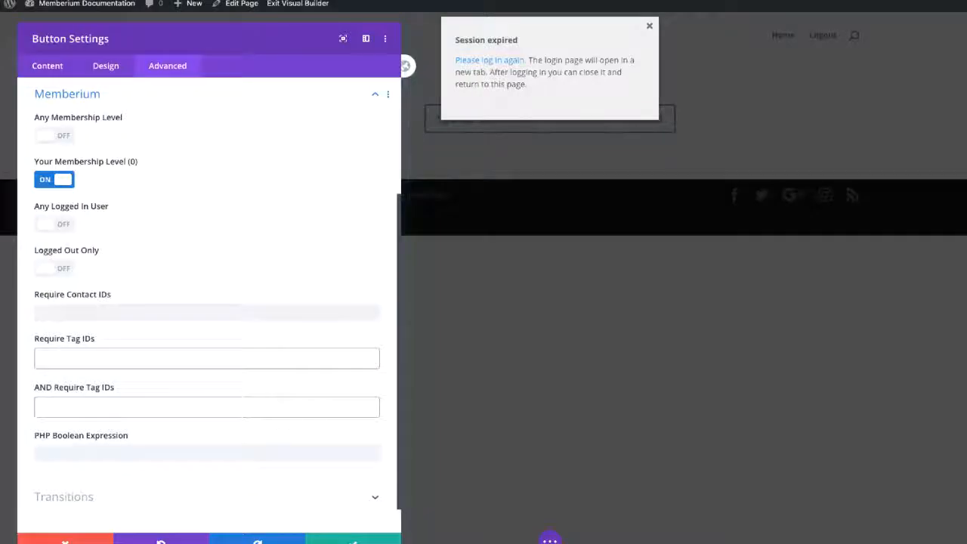
{"action": "left_click", "coordinate": [61, 136]}
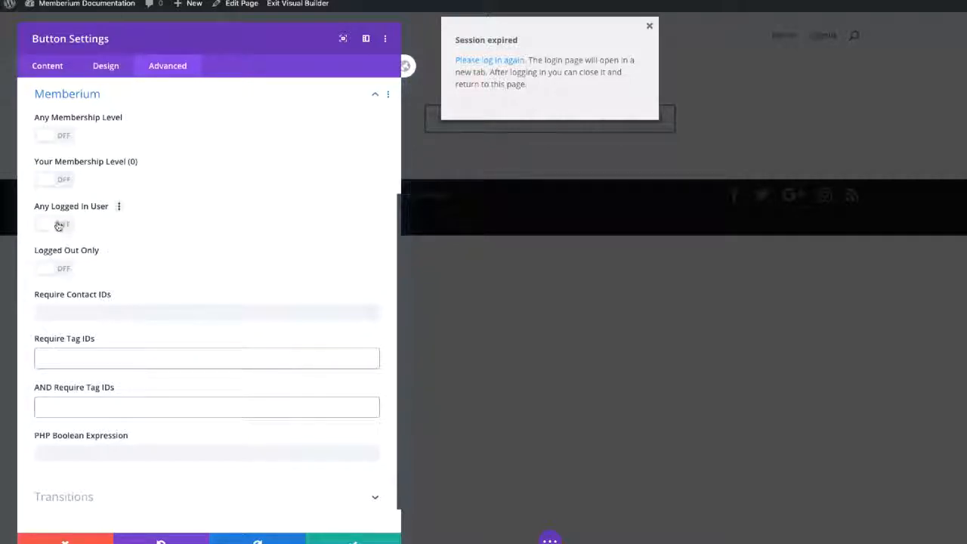
- Try the Any Logged In User and Logged Out Only restrictions on the button, switching each one off again
{"action": "left_click", "coordinate": [61, 225]}
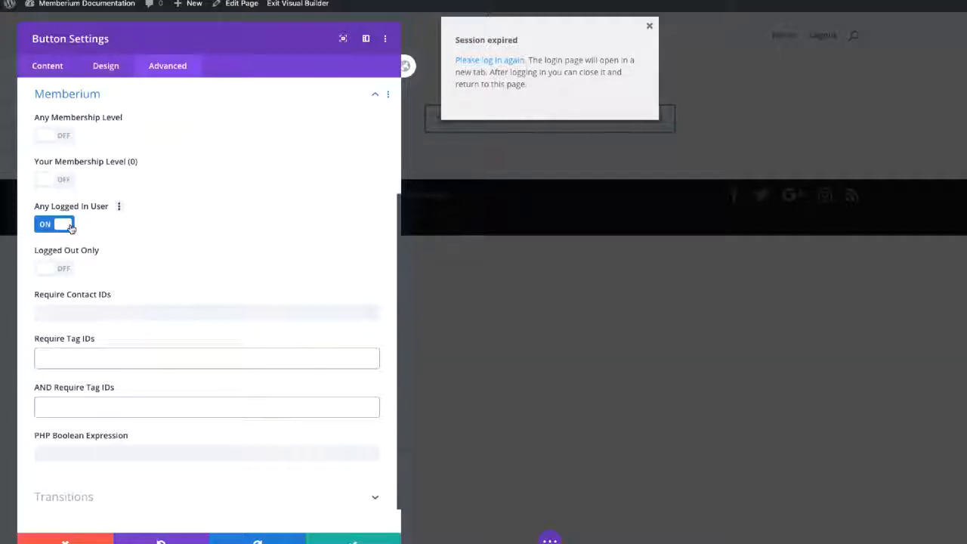
{"action": "left_click", "coordinate": [70, 228]}
{"action": "left_click", "coordinate": [45, 270]}
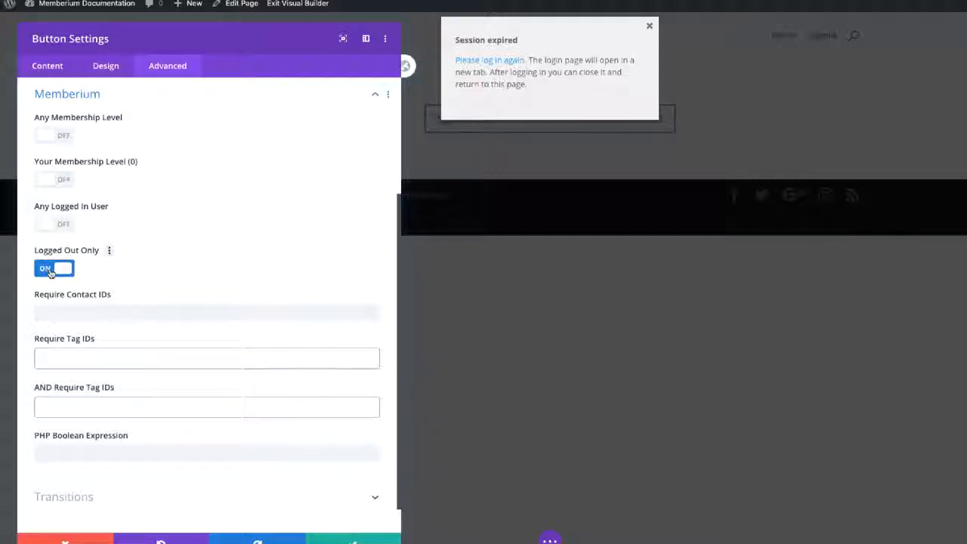
{"action": "left_click", "coordinate": [46, 271]}
- Try filling in Require Contact IDs with the contact ID found in the Infusionsoft contact record's URL
{"action": "left_click", "coordinate": [67, 312]}
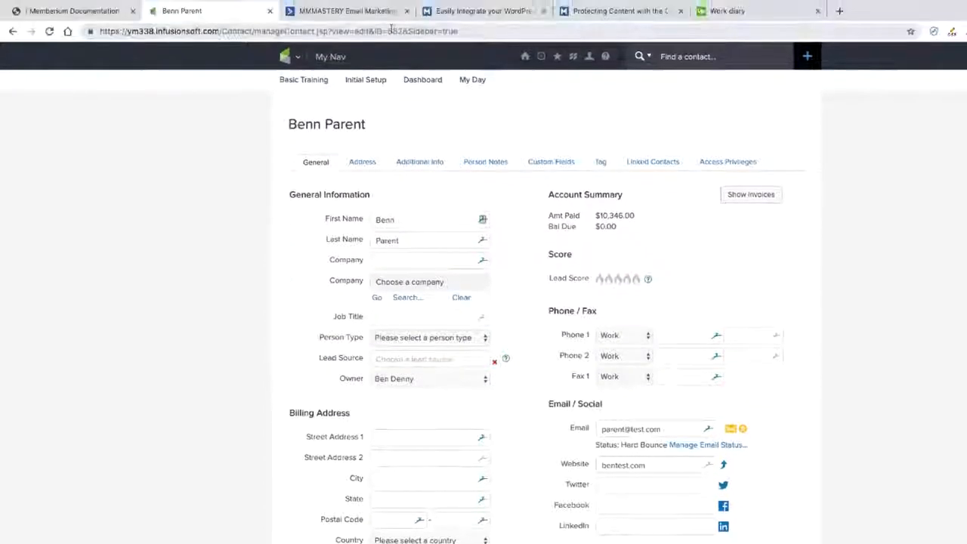
{"action": "double_click", "coordinate": [395, 33]}
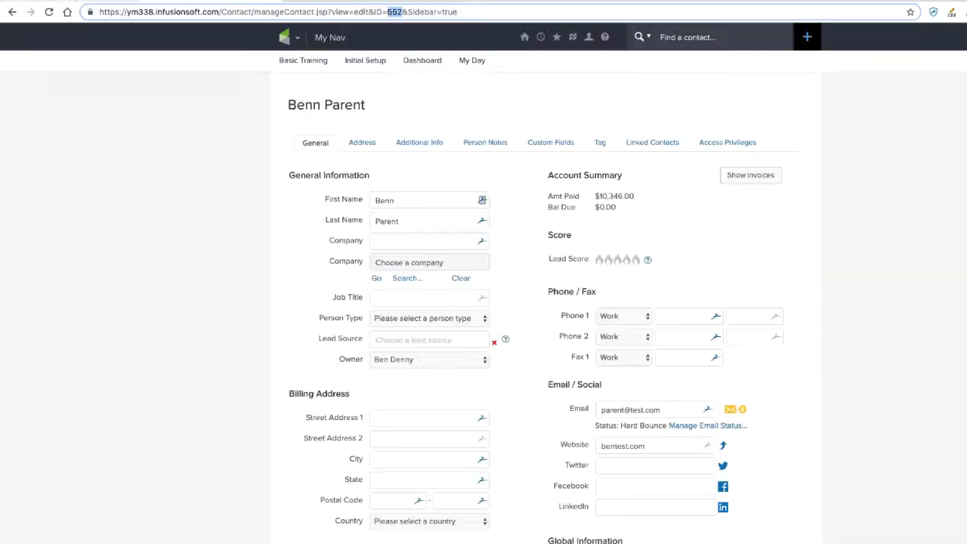
{"action": "left_click", "coordinate": [85, 18]}
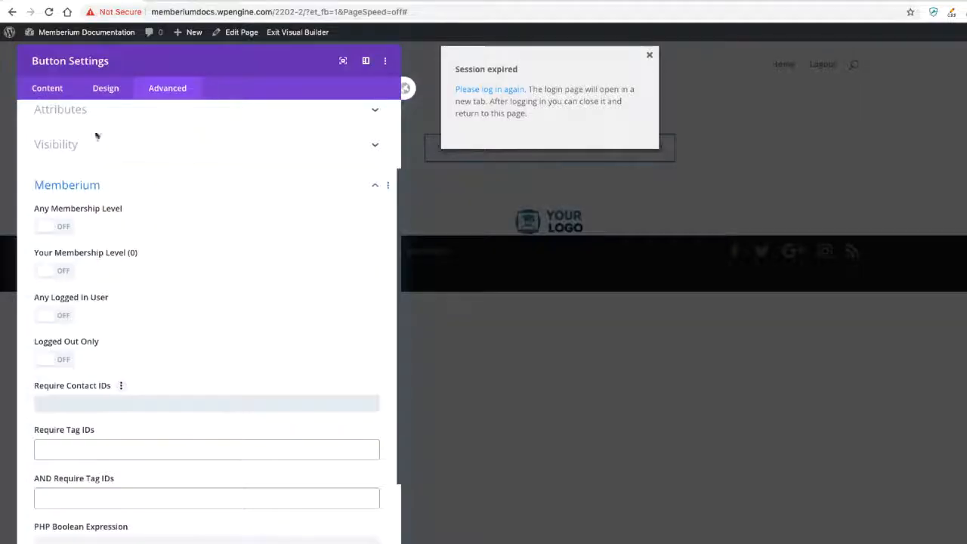
{"action": "type", "text": "55"}
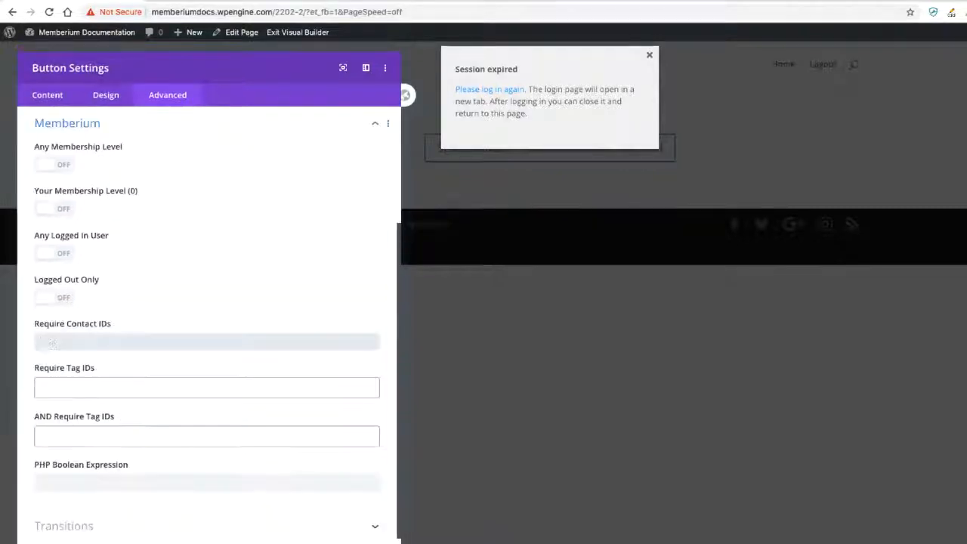
- Add the tag Red (178) to the button's Require Tag IDs
{"action": "scroll", "coordinate": [207, 325], "scroll_direction": "down", "scroll_amount": 1}
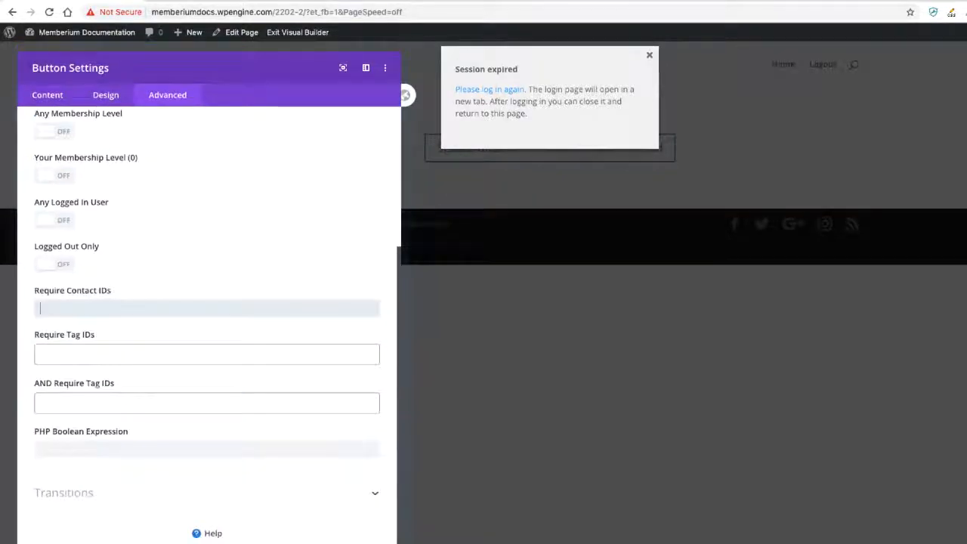
{"action": "left_click", "coordinate": [207, 355]}
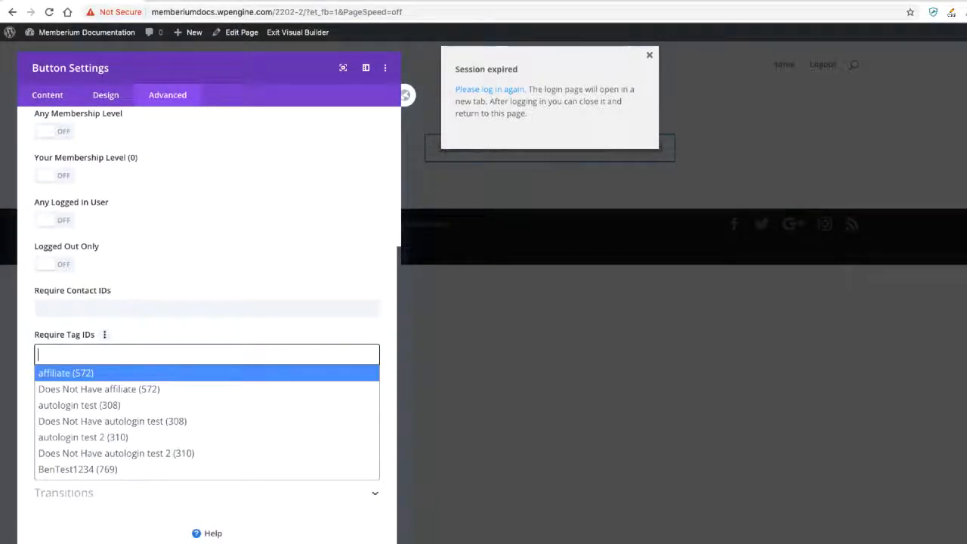
{"action": "left_click", "coordinate": [227, 264]}
{"action": "left_click", "coordinate": [206, 354]}
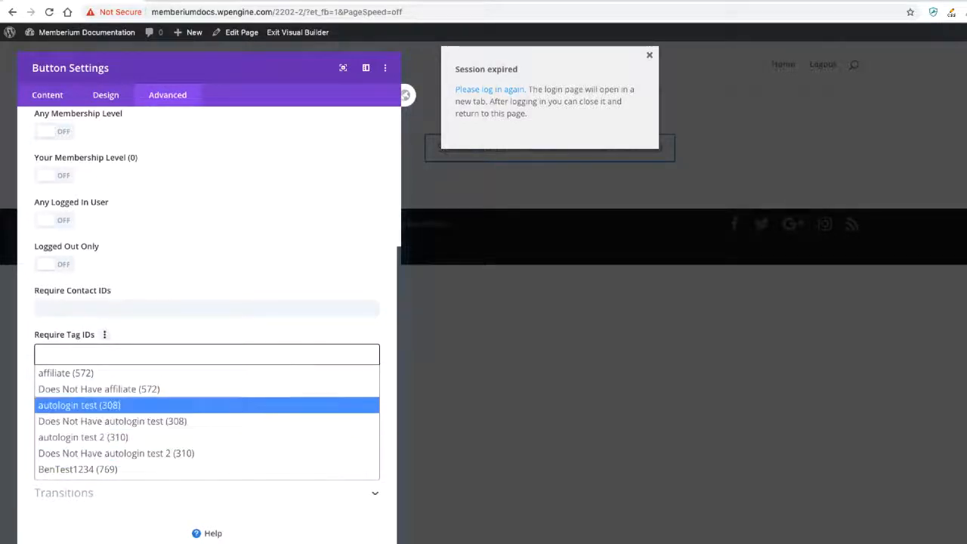
{"action": "type", "text": "red"}
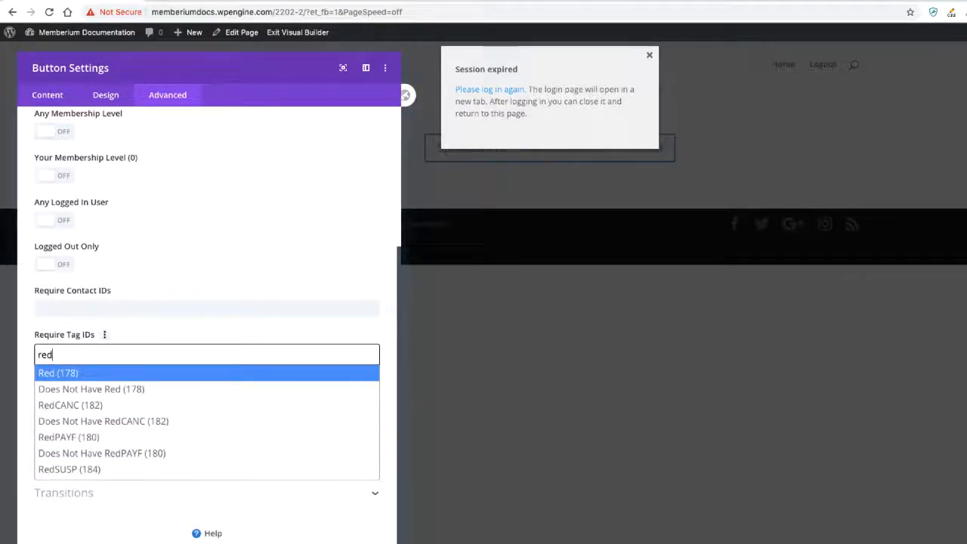
{"action": "key", "text": "Return"}
- Add the tag Blue (162) to the button's AND Require Tag IDs
{"action": "left_click", "coordinate": [206, 405]}
{"action": "type", "text": "bnlu"}
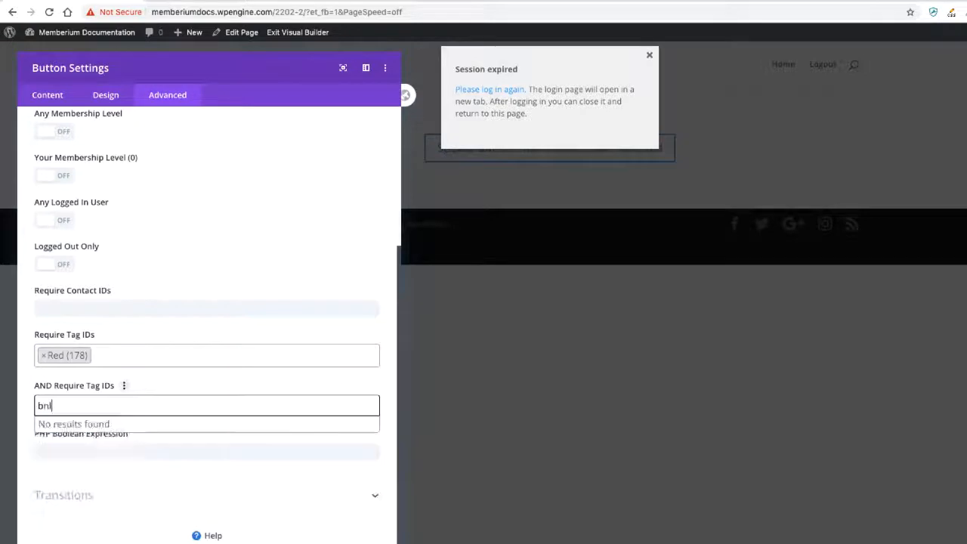
{"action": "key", "text": "BackSpace"}
{"action": "key", "text": "BackSpace"}
{"action": "key", "text": "BackSpace"}
{"action": "type", "text": "lue"}
{"action": "key", "text": "Return"}
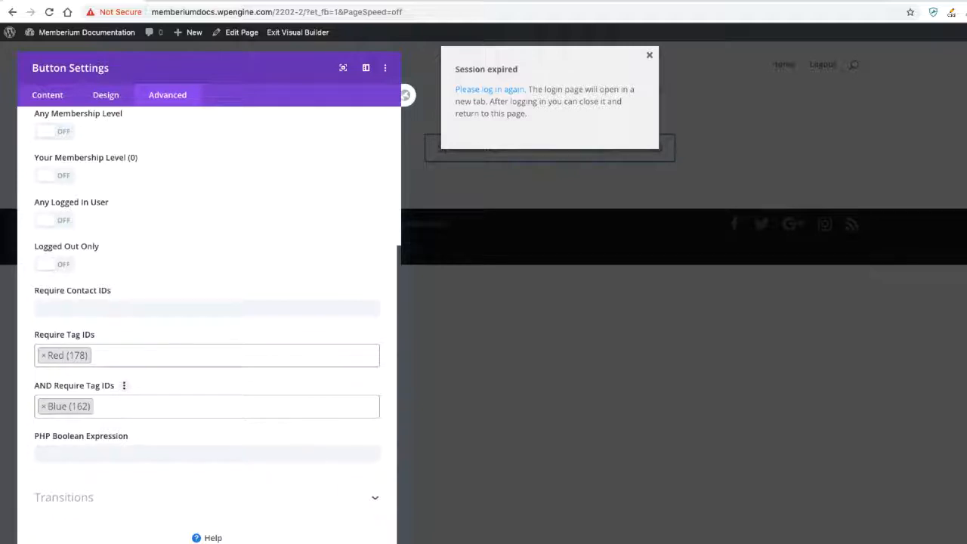
- Add the tag Green (170) to Require Tag IDs and Silver 1 (424) to AND Require Tag IDs
{"action": "left_click", "coordinate": [199, 354]}
{"action": "type", "text": "gree"}
{"action": "key", "text": "Return"}
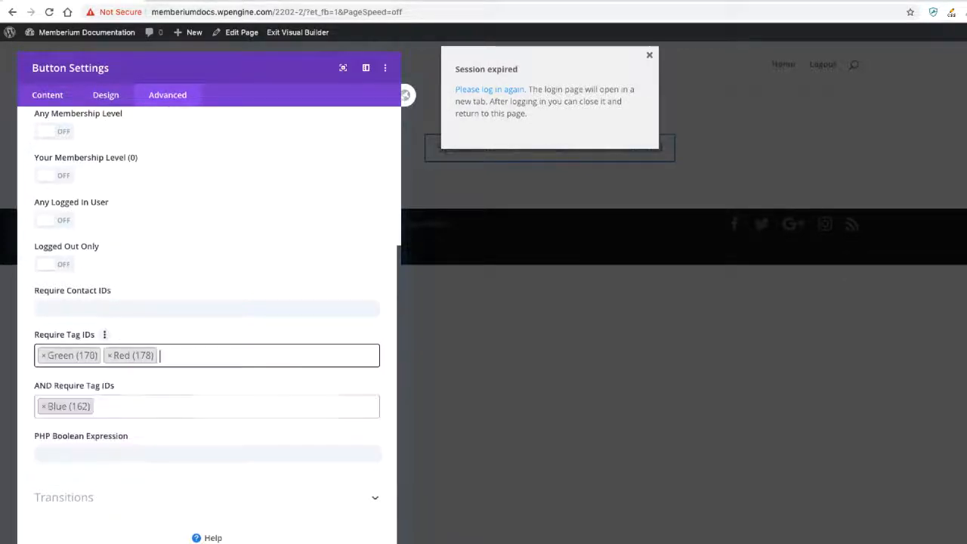
{"action": "left_click", "coordinate": [207, 407]}
{"action": "type", "text": "sil"}
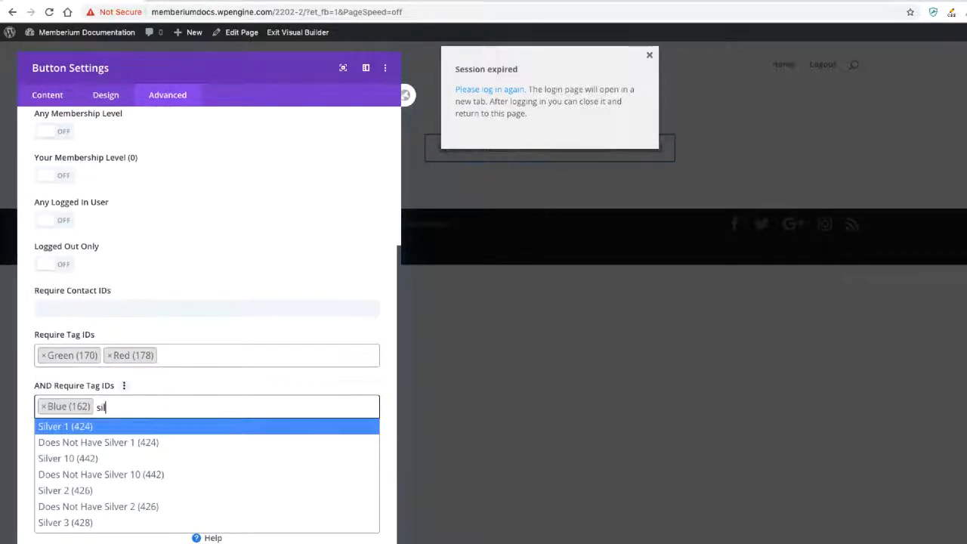
{"action": "key", "text": "Return"}
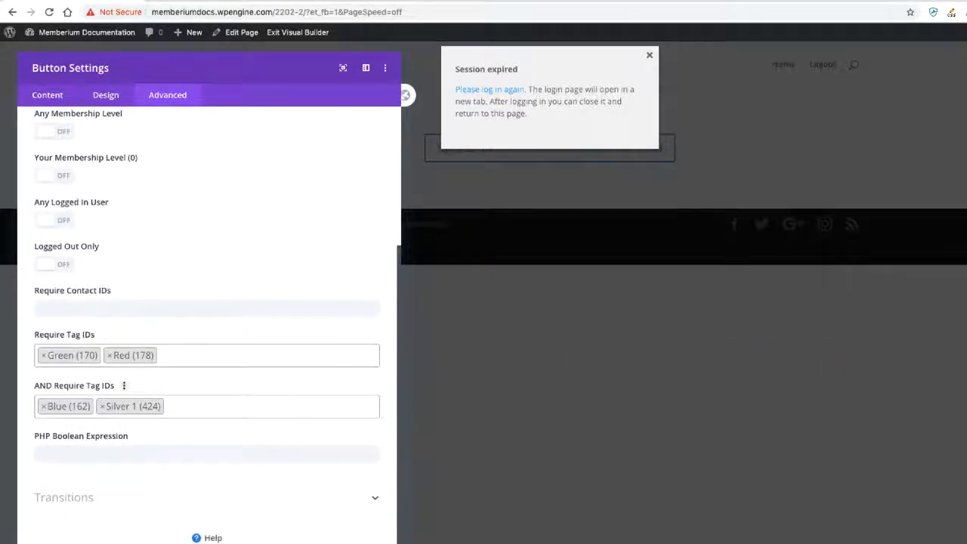
- Review the Conditional Functions section of Memberium's PHP documentation for functions usable as a PHP Boolean Expression
{"action": "left_click", "coordinate": [206, 454]}
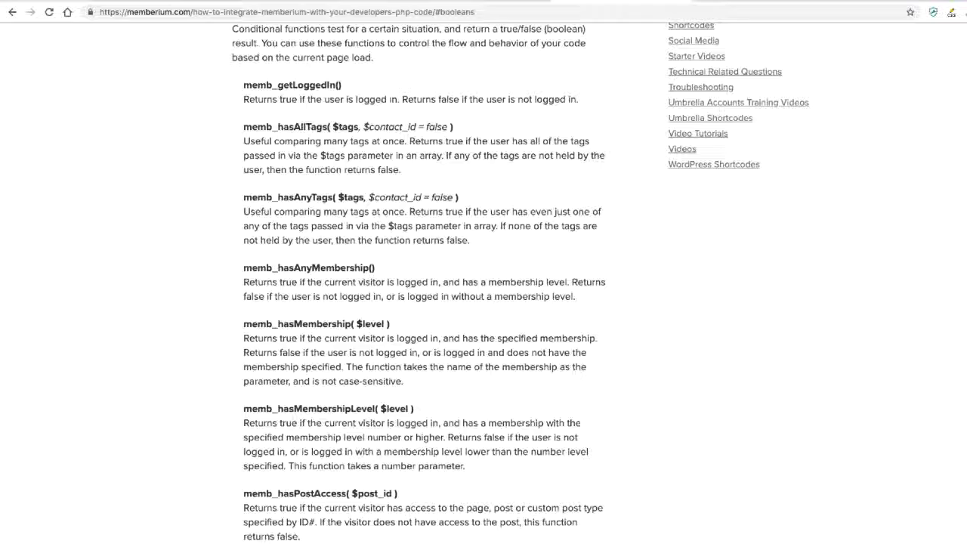
{"action": "scroll", "coordinate": [483, 284], "scroll_direction": "up", "scroll_amount": 1}
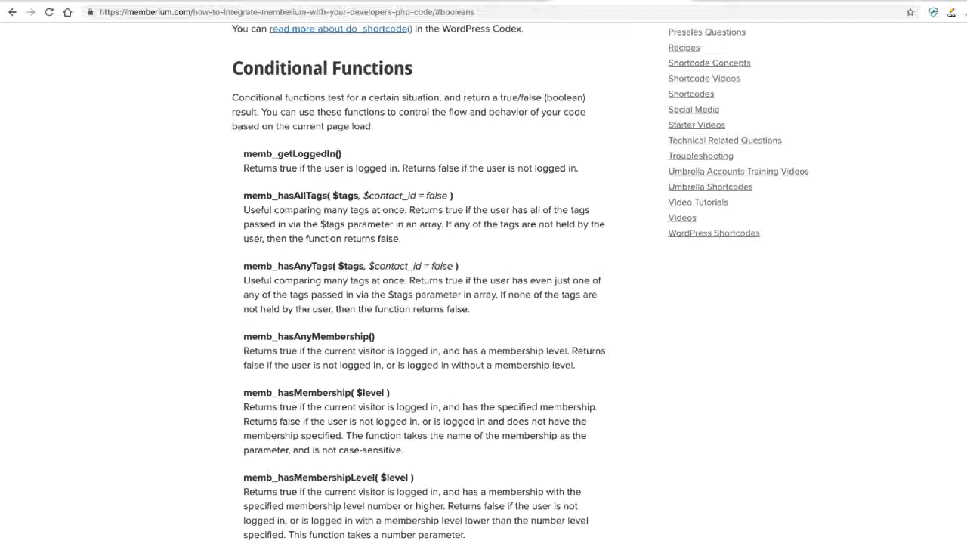
{"action": "left_click_drag", "start_coordinate": [444, 98], "coordinate": [585, 97]}
{"action": "left_click", "coordinate": [544, 97]}
{"action": "left_click", "coordinate": [586, 98]}
- Copy memb_getLoggedIn() from the documentation into the button's PHP Boolean Expression
{"action": "left_click_drag", "start_coordinate": [243, 153], "coordinate": [340, 153]}
{"action": "right_click", "coordinate": [333, 151]}
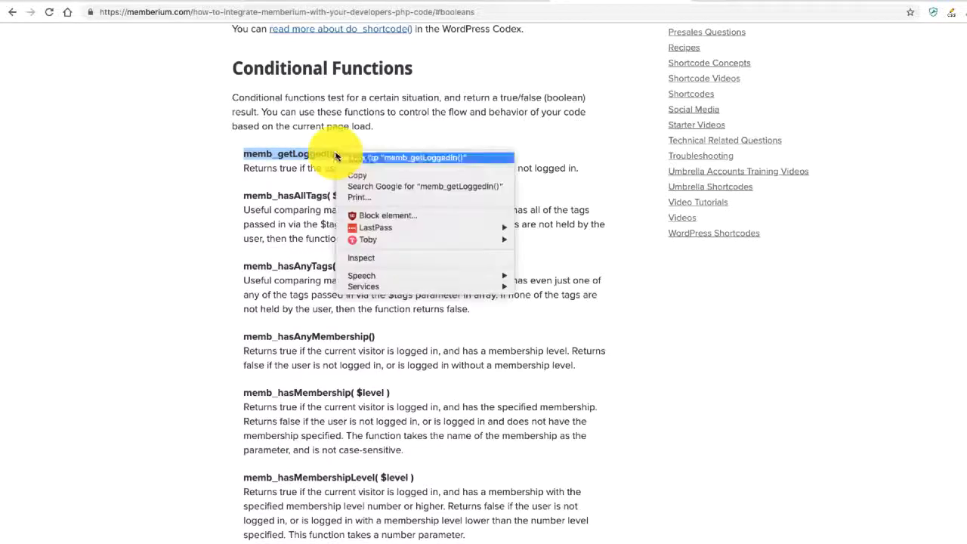
{"action": "left_click", "coordinate": [365, 166]}
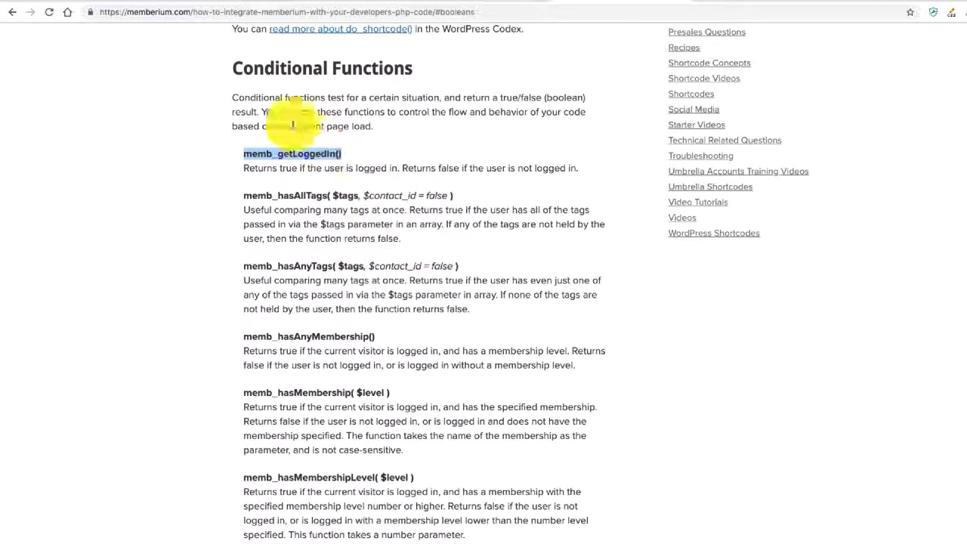
{"action": "left_click", "coordinate": [86, 3]}
{"action": "left_click", "coordinate": [100, 456]}
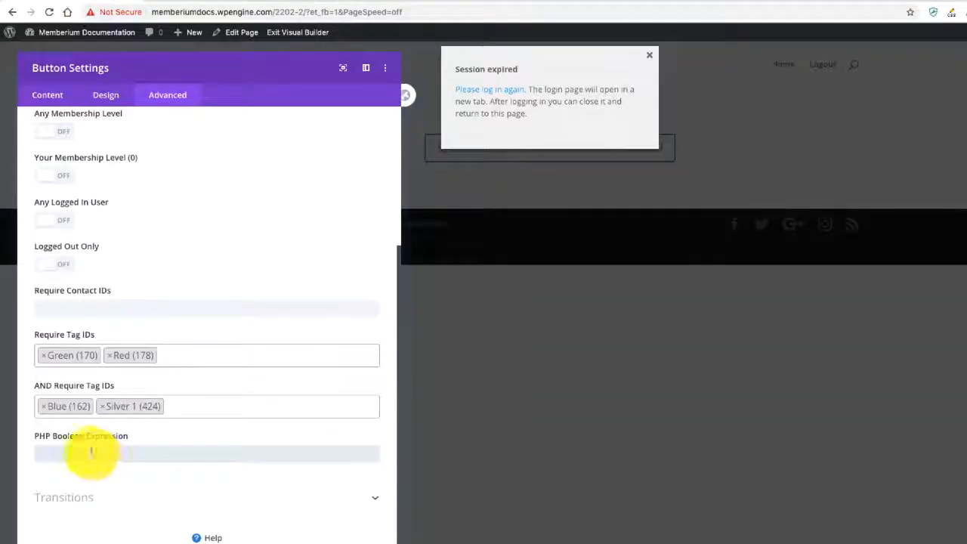
{"action": "key", "text": "ctrl+v"}
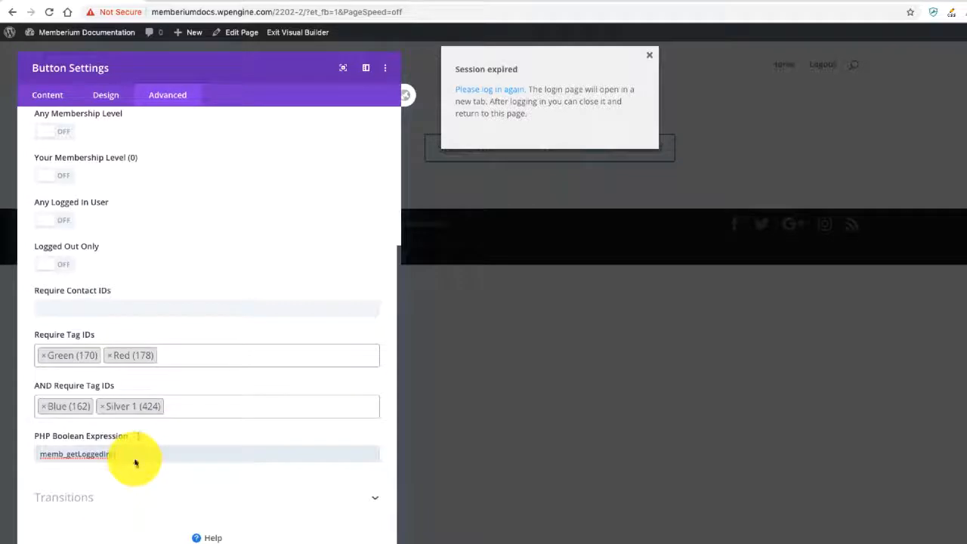
- Clear the button's PHP Boolean Expression
{"action": "left_click_drag", "start_coordinate": [135, 459], "coordinate": [26, 449]}
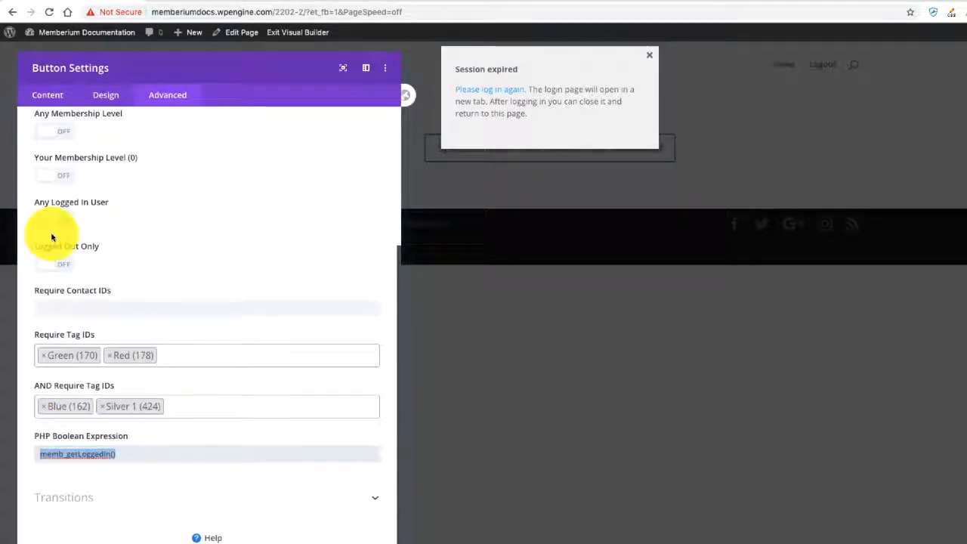
{"action": "triple_click", "coordinate": [118, 455]}
{"action": "key", "text": "BackSpace"}
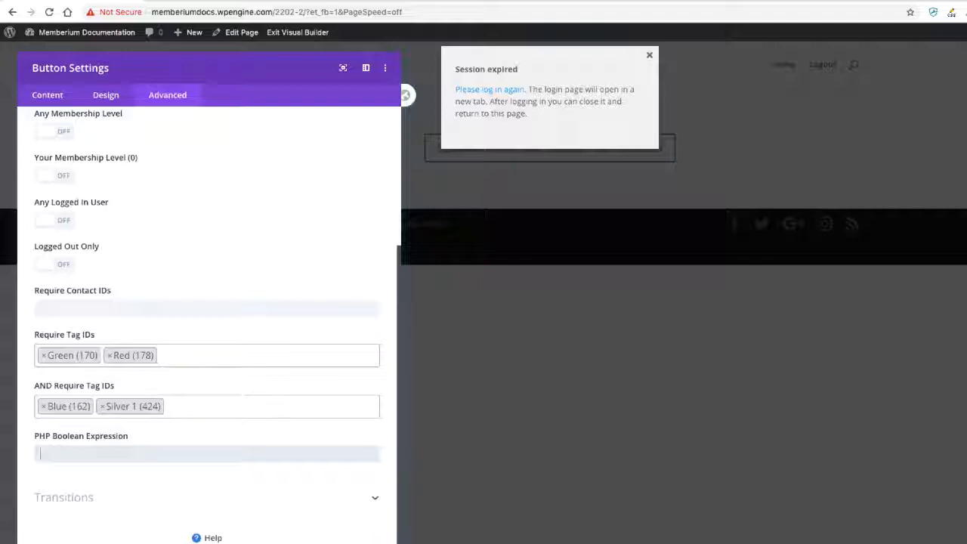
{"action": "scroll", "coordinate": [208, 325], "scroll_direction": "up", "scroll_amount": 2}
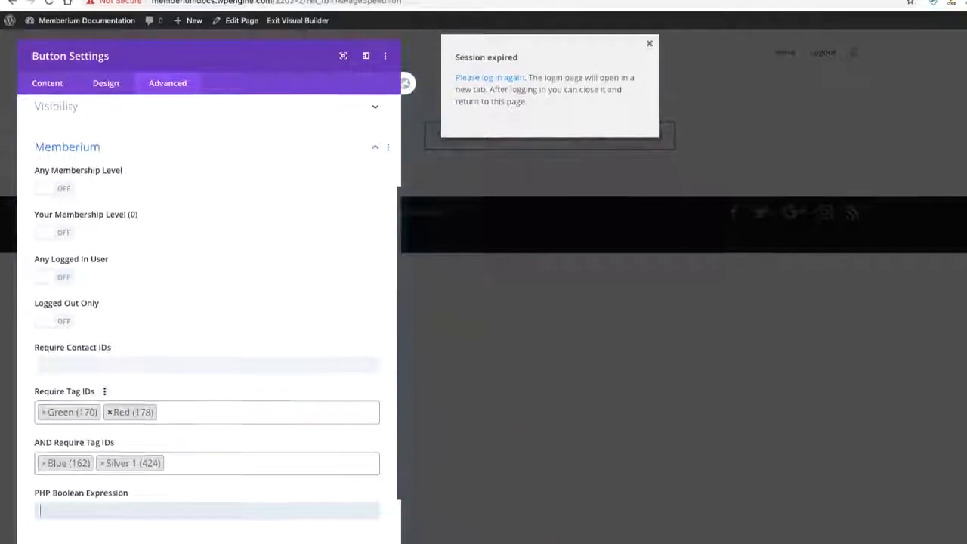
- Save the button's settings and dismiss the session-expired notice
{"action": "left_click", "coordinate": [387, 518]}
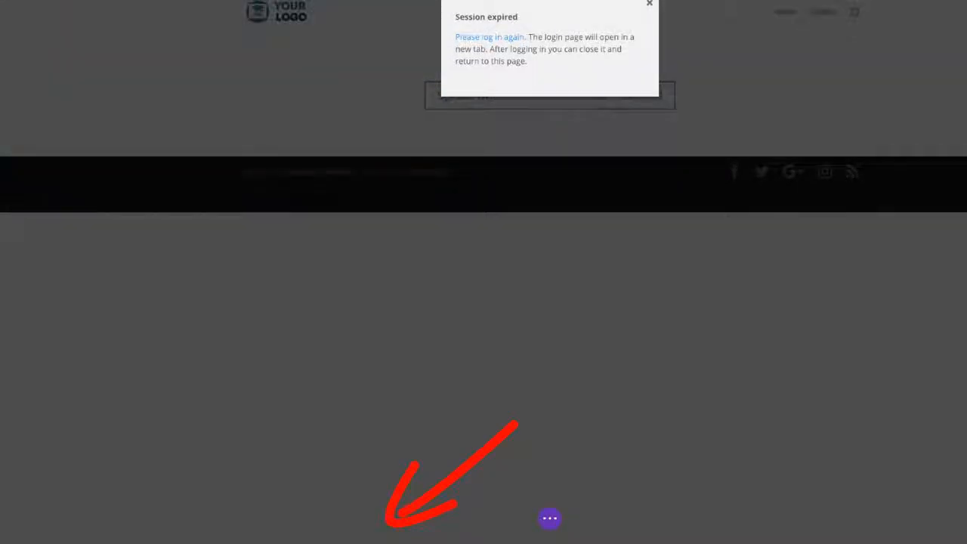
{"action": "left_click", "coordinate": [649, 3]}
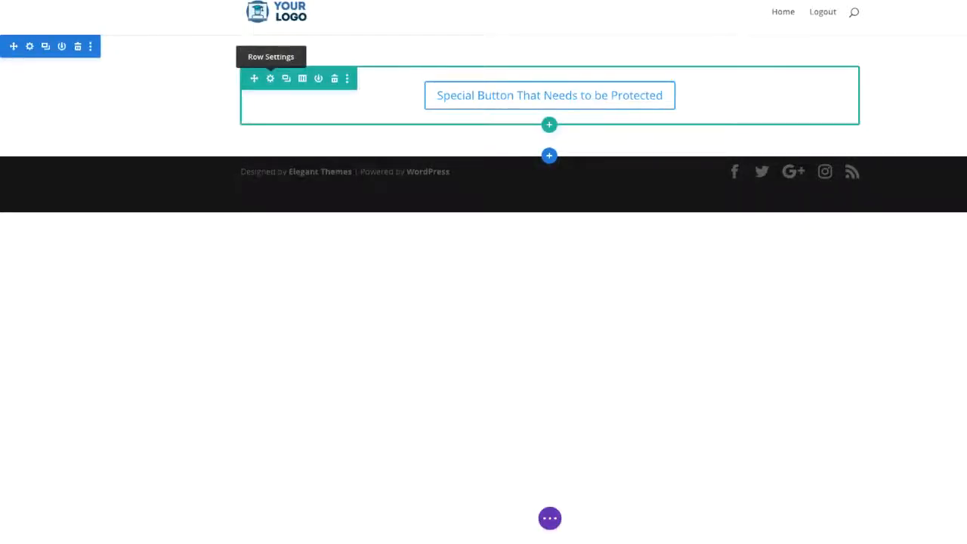
- Inspect the Memberium access options in the settings of the row containing the button, and close the settings
{"action": "left_click", "coordinate": [269, 78]}
{"action": "left_click", "coordinate": [167, 36]}
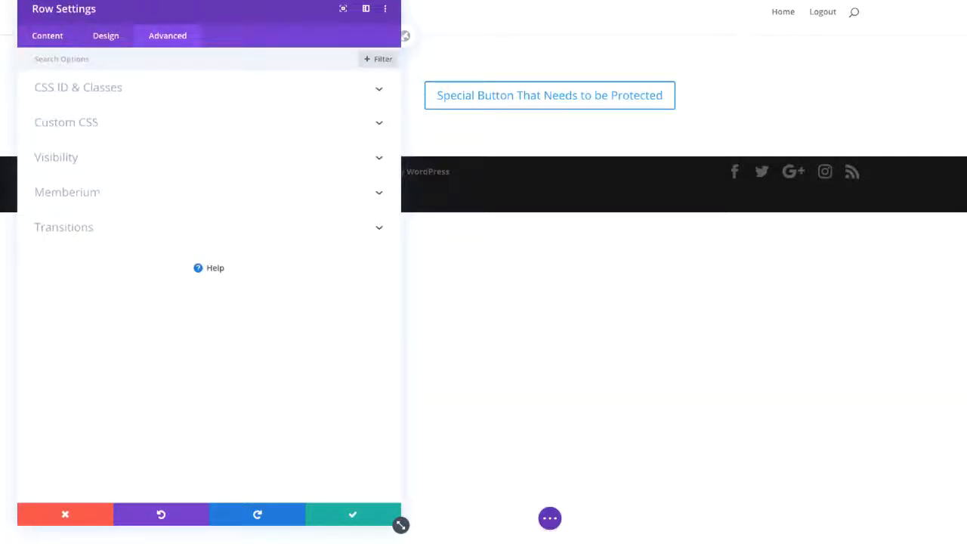
{"action": "left_click", "coordinate": [67, 193]}
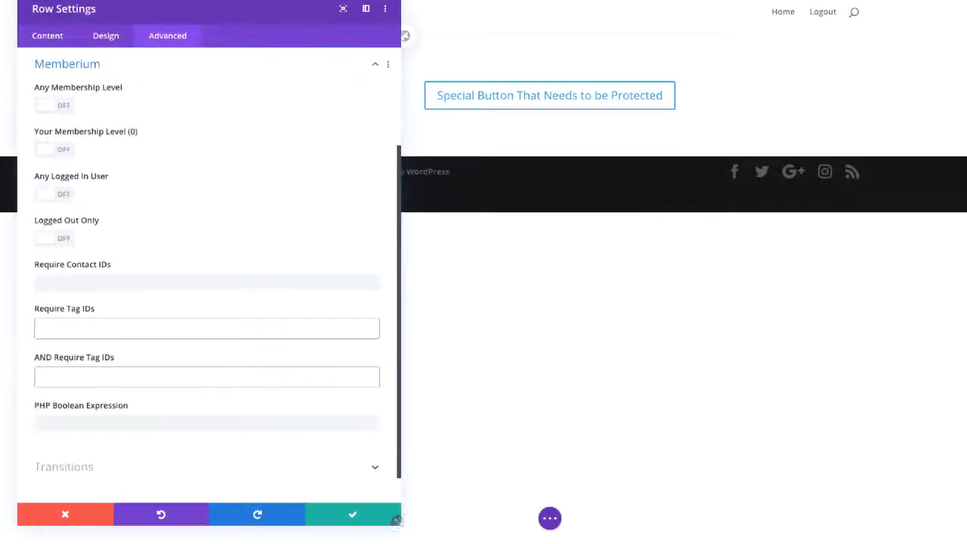
{"action": "left_click", "coordinate": [393, 518]}
- Display the Memberium access options in the settings of the regular section containing the button
{"action": "left_click", "coordinate": [29, 46]}
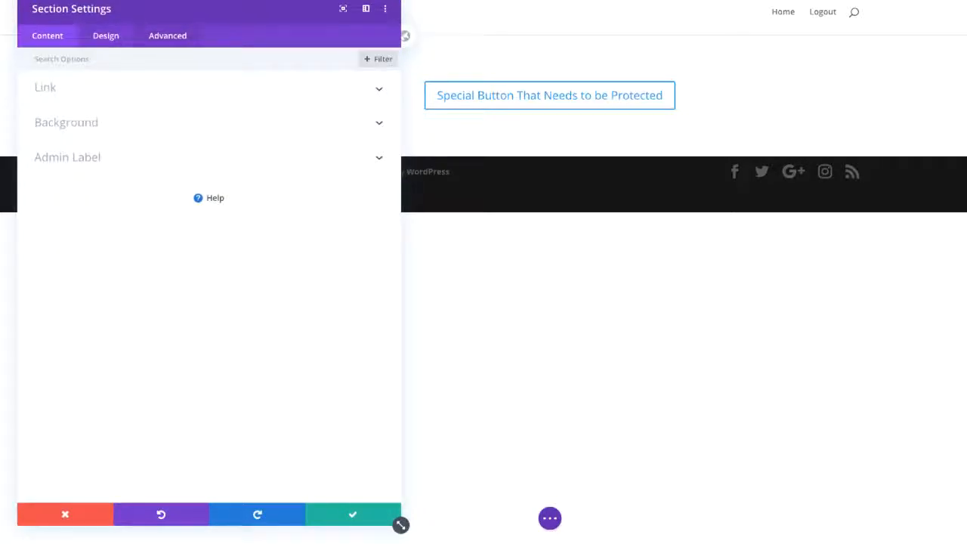
{"action": "left_click", "coordinate": [167, 36]}
{"action": "left_click", "coordinate": [67, 191]}
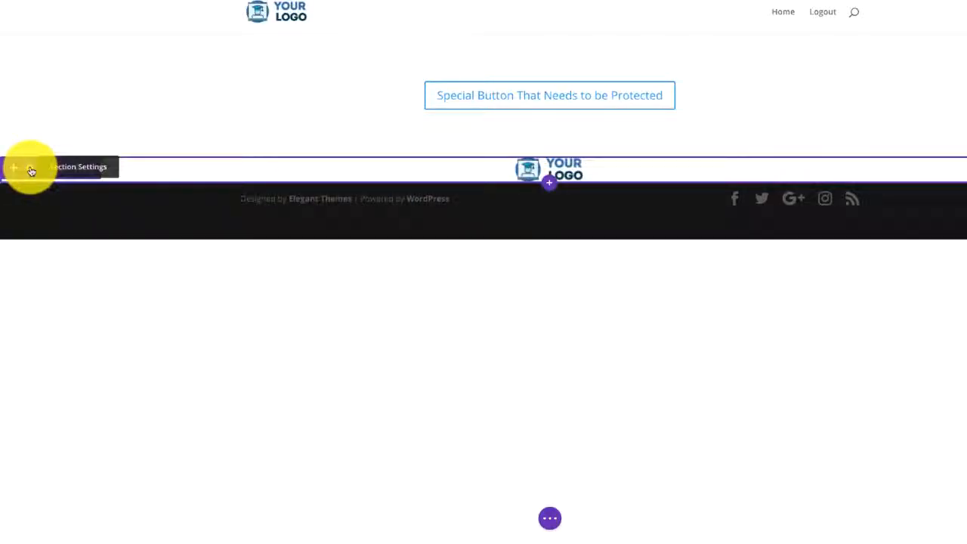
- Inspect the Memberium access options of the fullwidth section containing the logo, and close its settings without saving
{"action": "left_click", "coordinate": [31, 170]}
{"action": "left_click", "coordinate": [163, 34]}
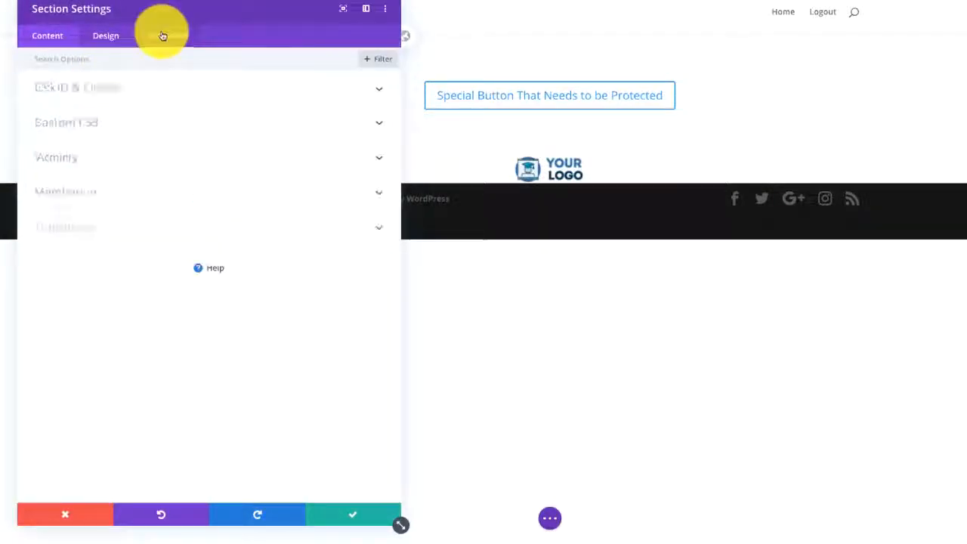
{"action": "left_click", "coordinate": [83, 207]}
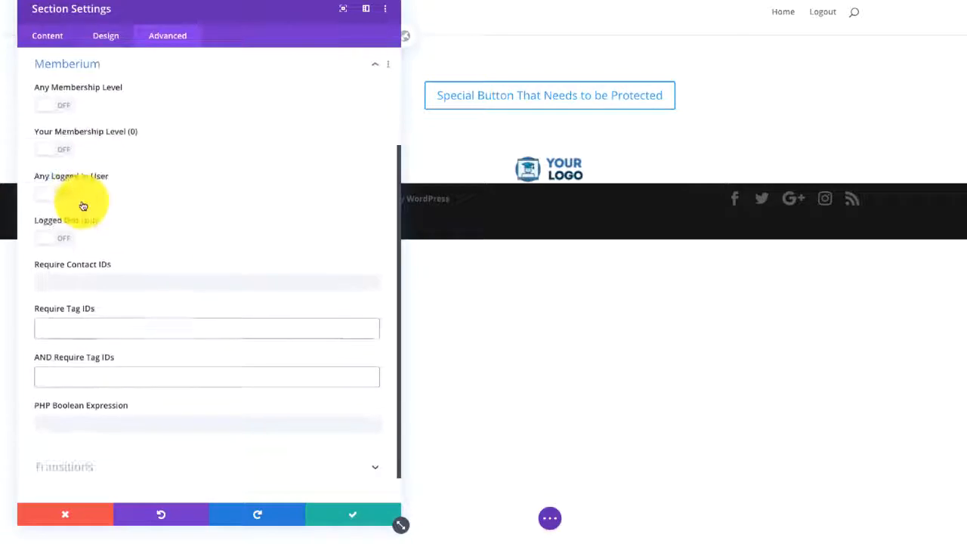
{"action": "left_click", "coordinate": [56, 512]}
- Recheck the button section's Memberium options, discard its settings, and dismiss the session-expired notice
{"action": "left_click", "coordinate": [30, 43]}
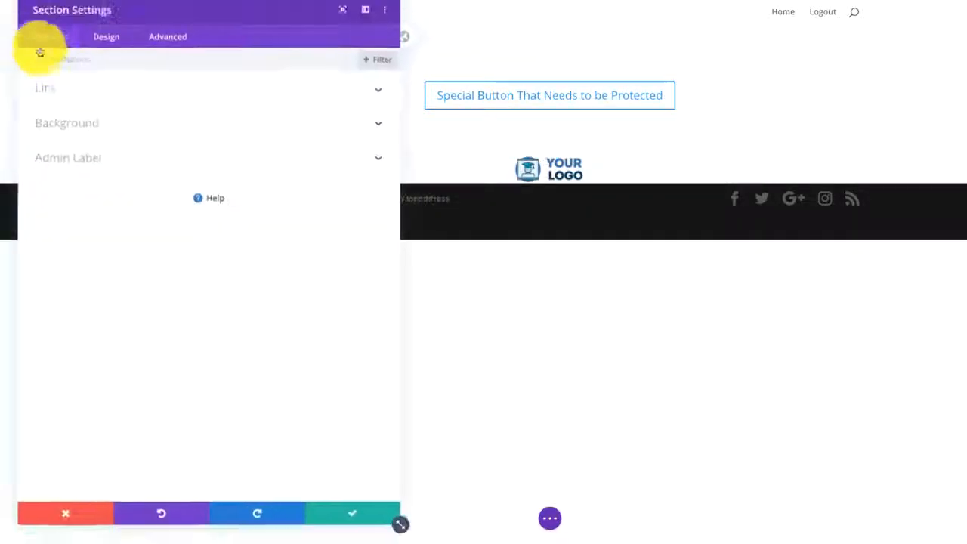
{"action": "left_click", "coordinate": [179, 36]}
{"action": "left_click", "coordinate": [141, 193]}
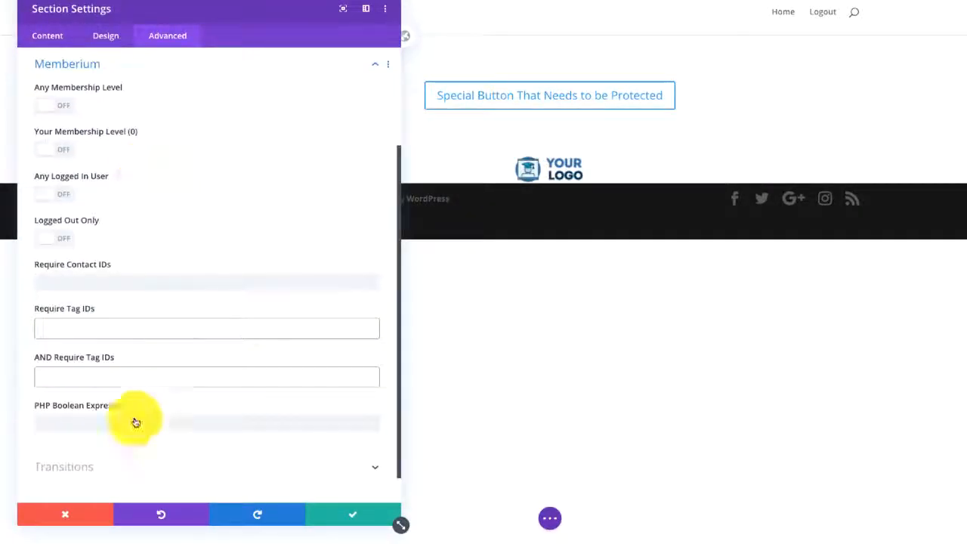
{"action": "left_click", "coordinate": [83, 521]}
{"action": "mouse_move", "coordinate": [503, 60]}
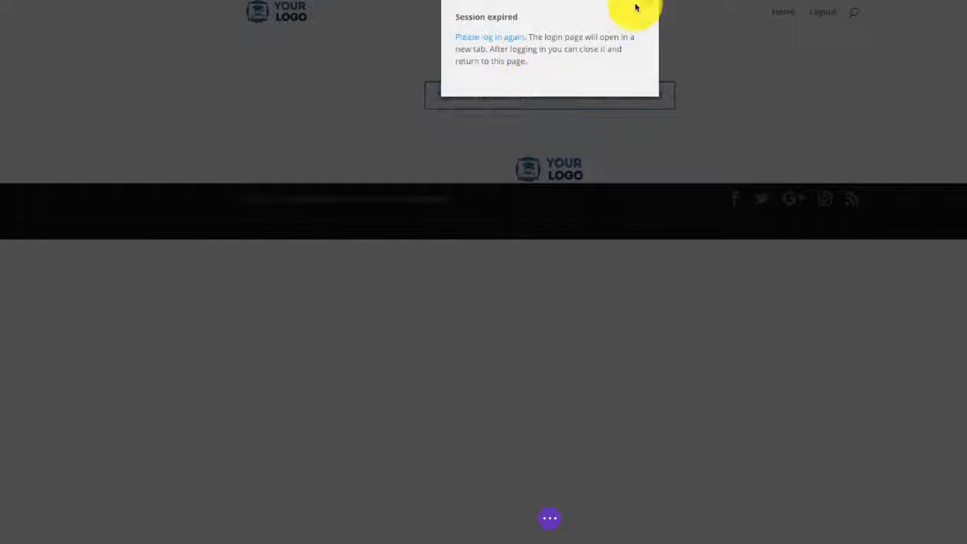
{"action": "left_click", "coordinate": [651, 5]}
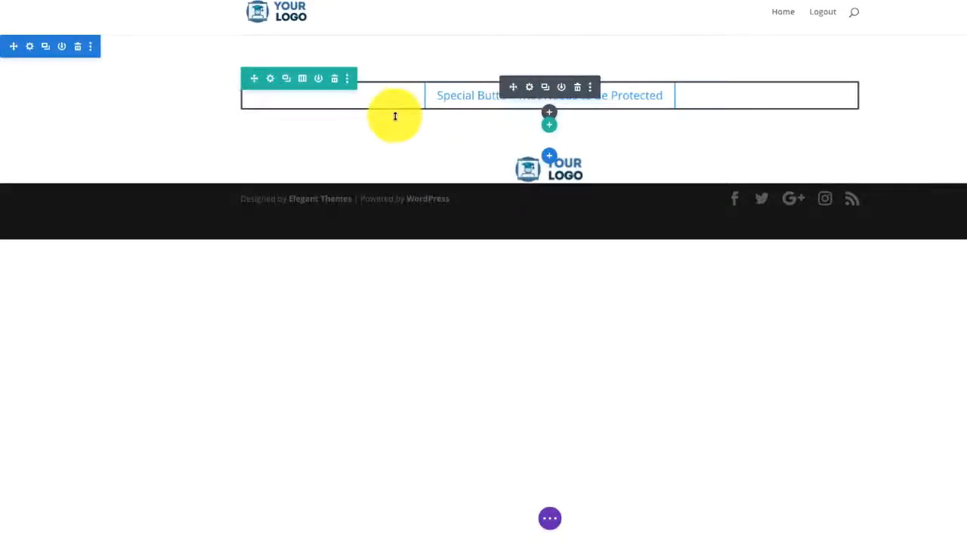
- Remove all tags from Require Tag IDs and AND Require Tag IDs in the button's Memberium options
{"action": "left_click", "coordinate": [529, 87]}
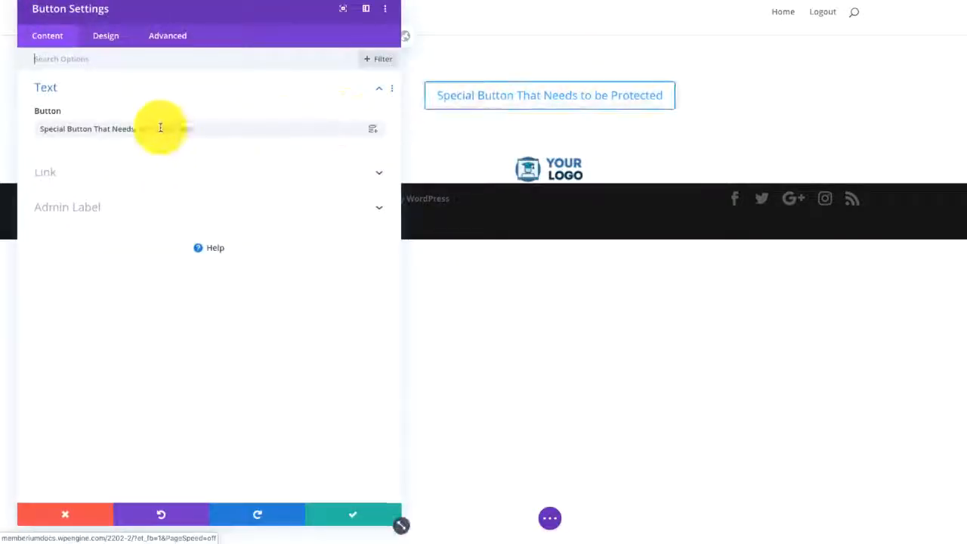
{"action": "left_click", "coordinate": [166, 39]}
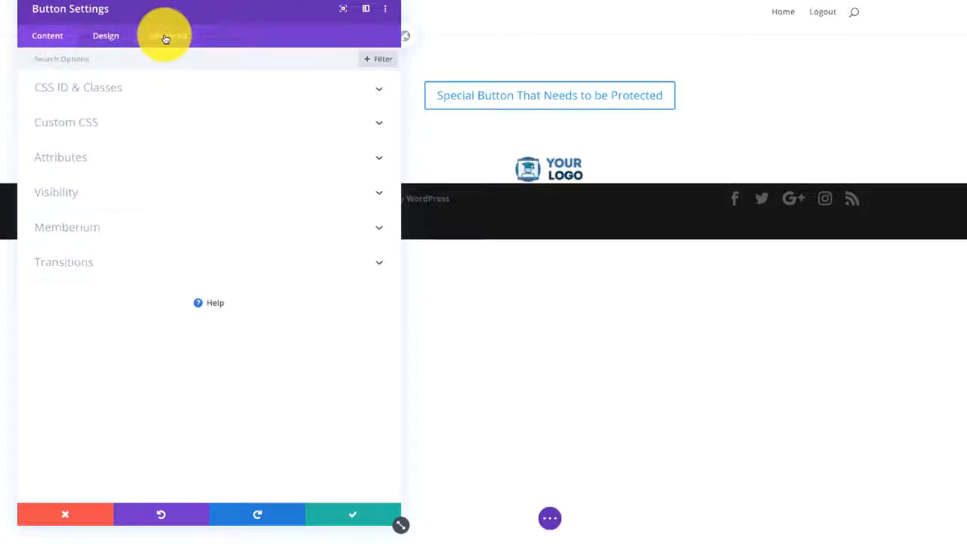
{"action": "left_click", "coordinate": [116, 227]}
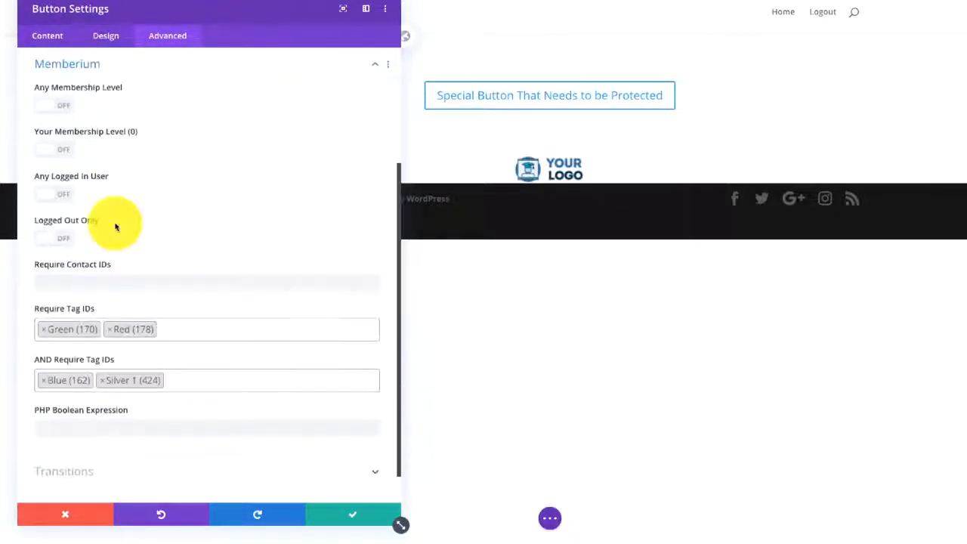
{"action": "left_click", "coordinate": [44, 333]}
{"action": "left_click", "coordinate": [40, 337]}
{"action": "left_click", "coordinate": [40, 378]}
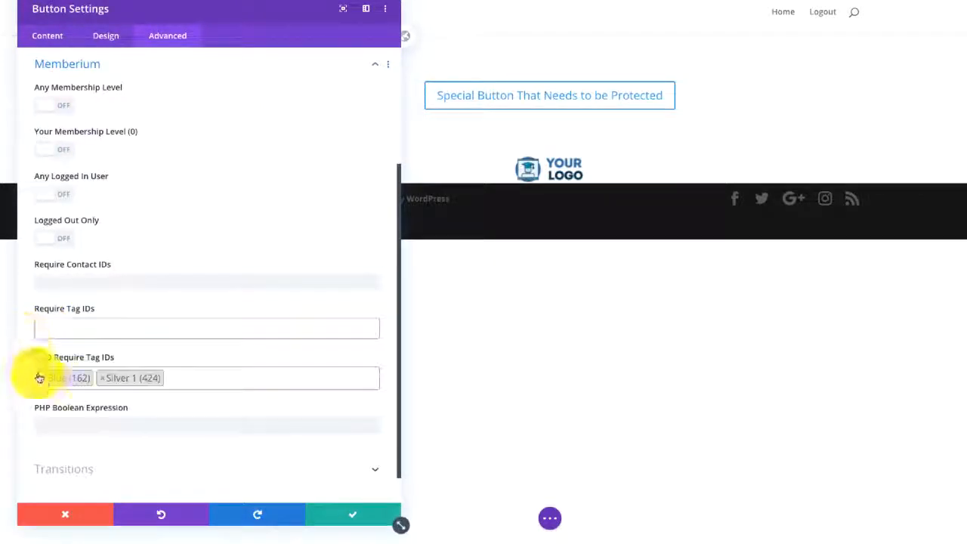
{"action": "left_click", "coordinate": [39, 378]}
- Add the tag condition Does Not Have Gold (122) to the button's Require Tag IDs
{"action": "left_click", "coordinate": [49, 326]}
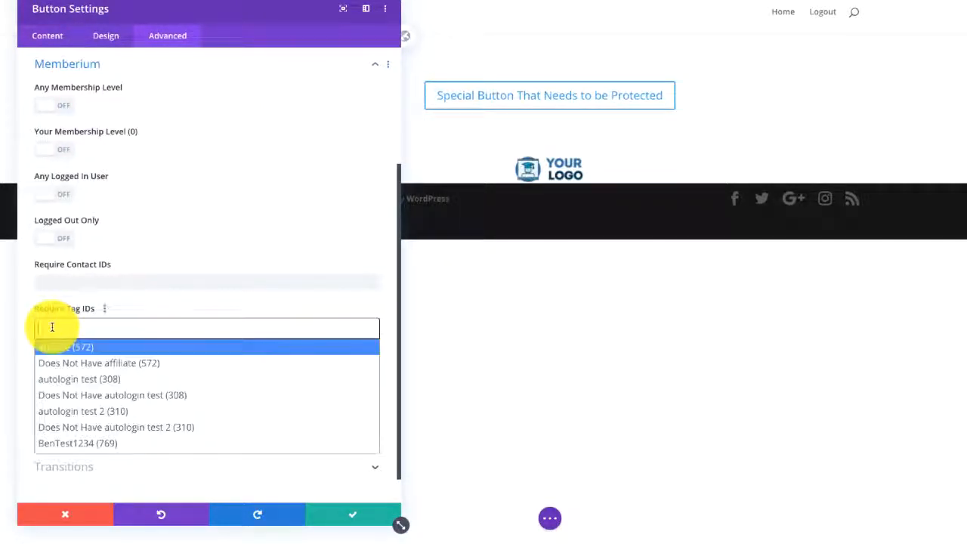
{"action": "type", "text": "gold"}
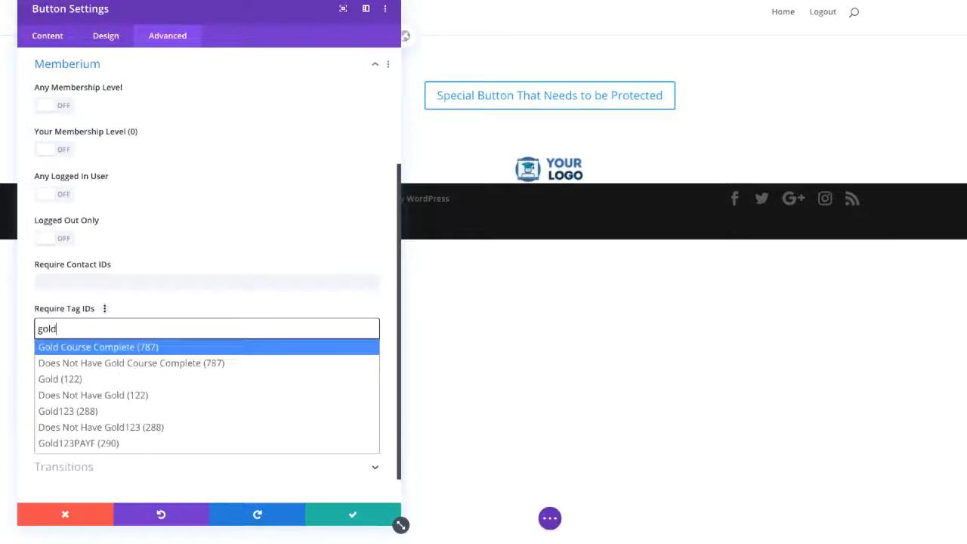
{"action": "key", "text": "Down"}
{"action": "key", "text": "Down"}
{"action": "key", "text": "Down"}
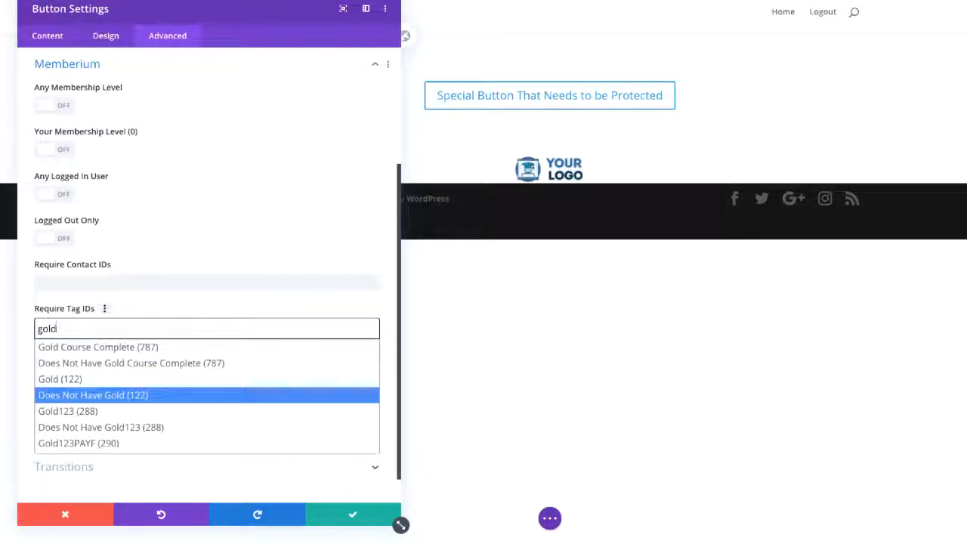
{"action": "key", "text": "Up"}
{"action": "key", "text": "Down"}
{"action": "key", "text": "Return"}
{"action": "key", "text": "Tab"}
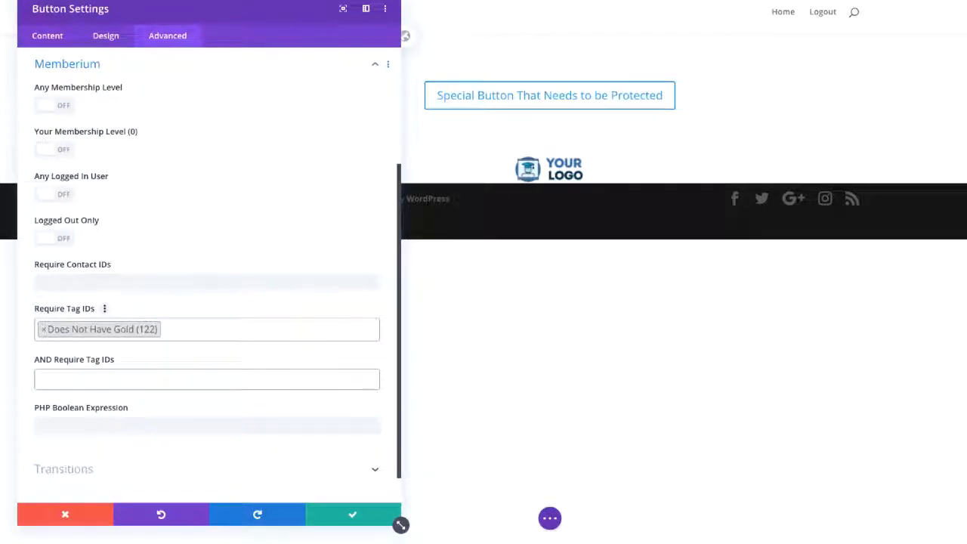
{"action": "scroll", "coordinate": [399, 521], "scroll_direction": "up", "scroll_amount": 3}
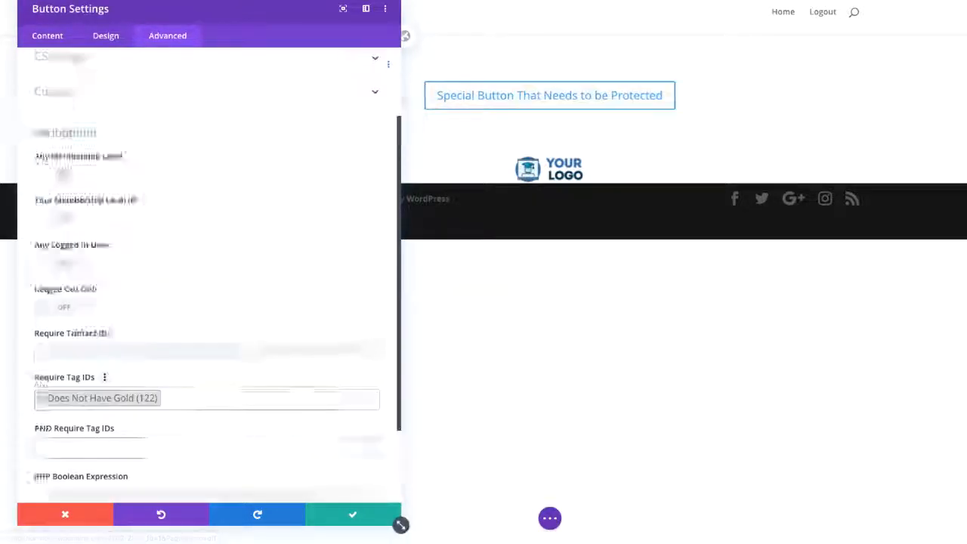
{"action": "scroll", "coordinate": [207, 302], "scroll_direction": "down", "scroll_amount": 3}
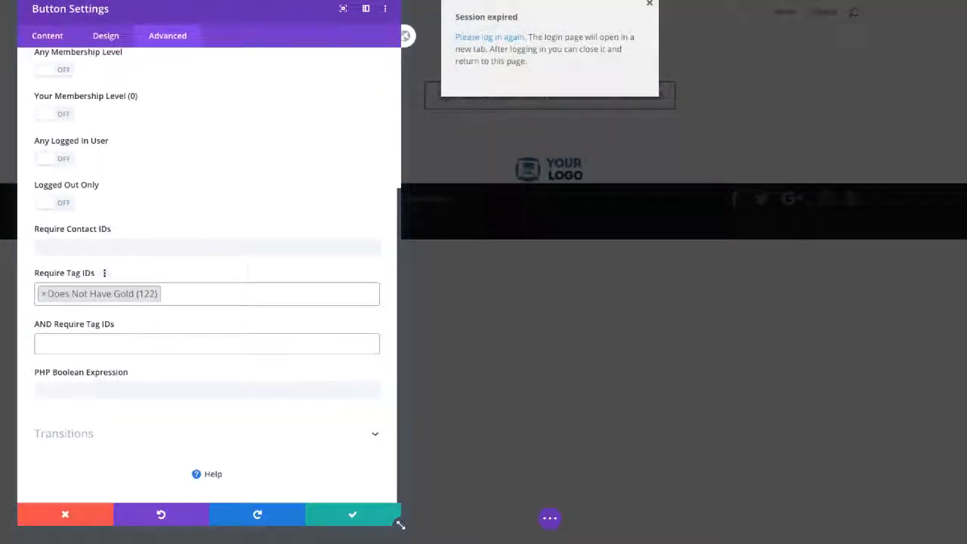
{"action": "left_click", "coordinate": [227, 294]}
{"action": "key", "text": "Escape"}
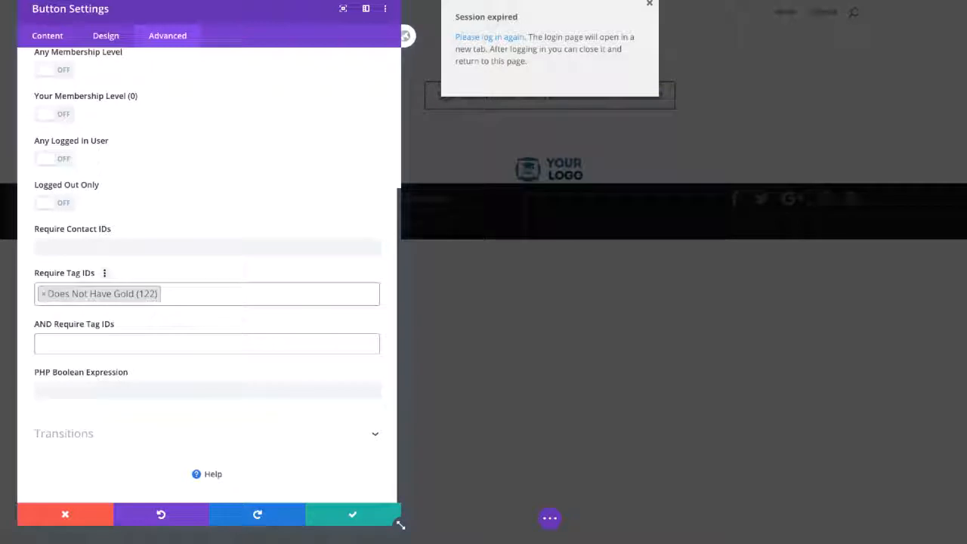